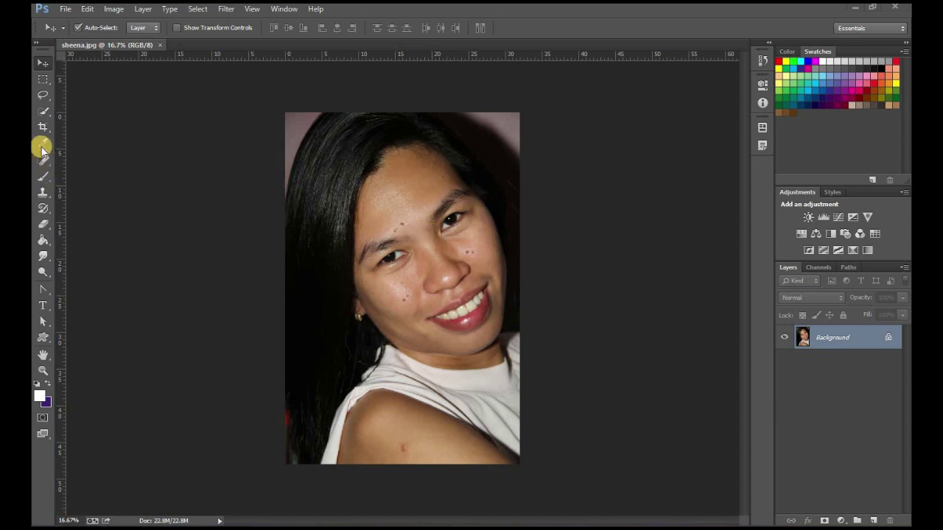
# Step: Paint a Quick Selection over the woman's face from hairline to chin, excluding hair and neck
pyautogui.click(41, 110)
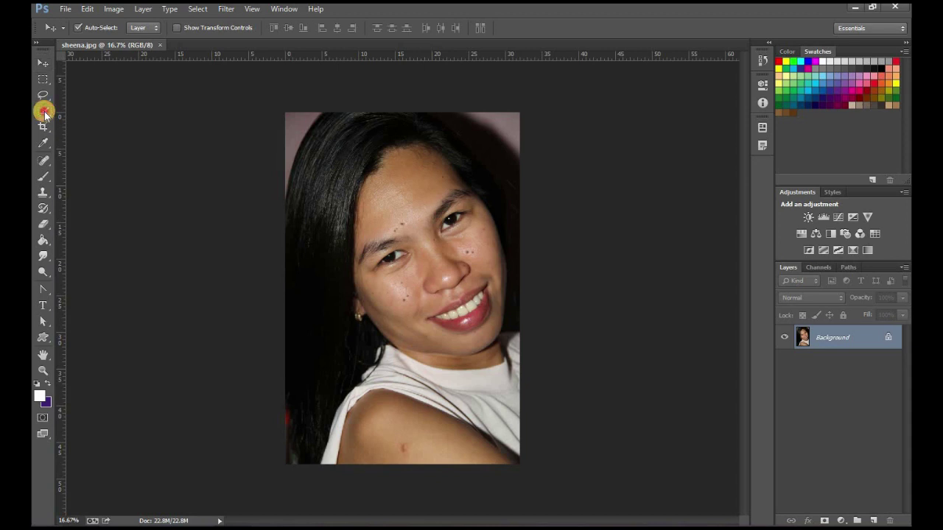
pyautogui.click(44, 111)
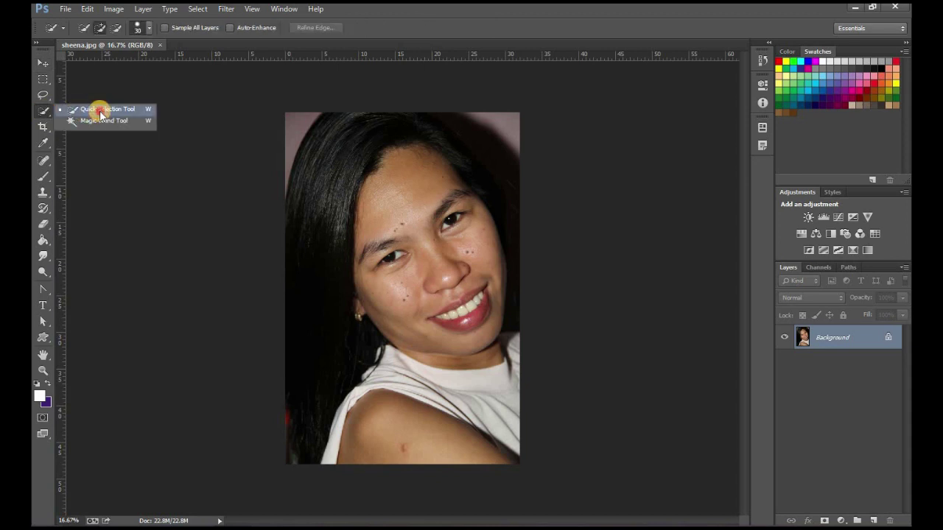
pyautogui.click(101, 110)
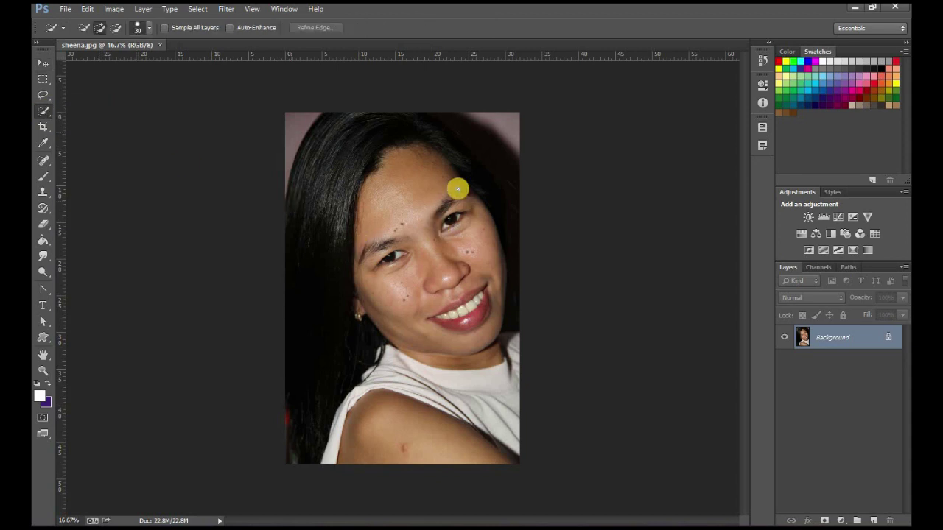
pyautogui.moveTo(389, 152)
pyautogui.mouseDown()
pyautogui.moveTo(478, 202)
pyautogui.moveTo(490, 342)
pyautogui.mouseUp()
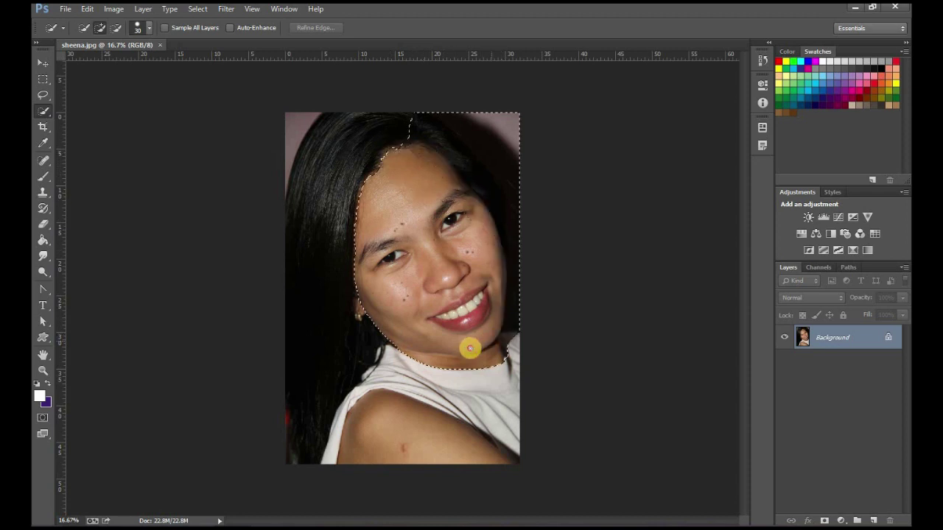
pyautogui.moveTo(490, 342); pyautogui.dragTo(448, 342)
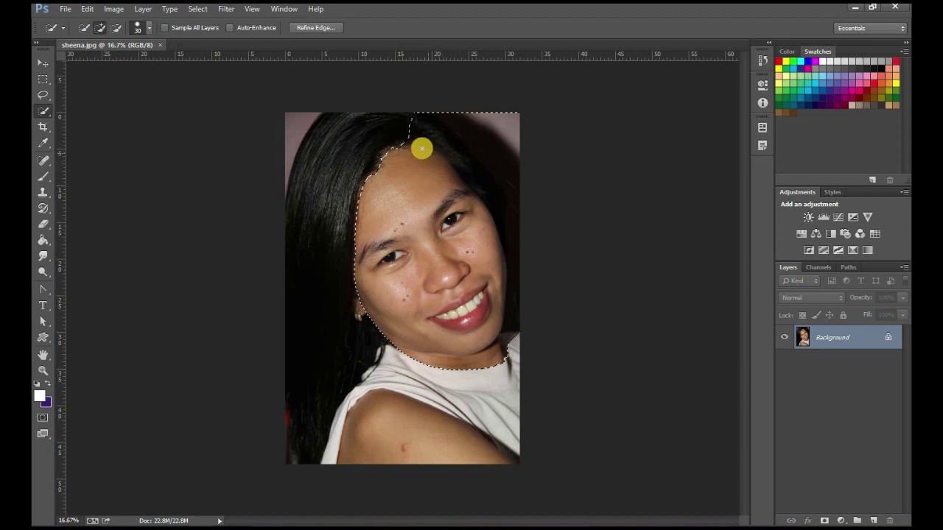
pyautogui.click(418, 138)
pyautogui.moveTo(418, 139)
pyautogui.mouseDown()
pyautogui.moveTo(499, 209)
pyautogui.moveTo(509, 248)
pyautogui.moveTo(505, 331)
pyautogui.moveTo(488, 353)
pyautogui.moveTo(447, 358)
pyautogui.moveTo(375, 343)
pyautogui.mouseUp()
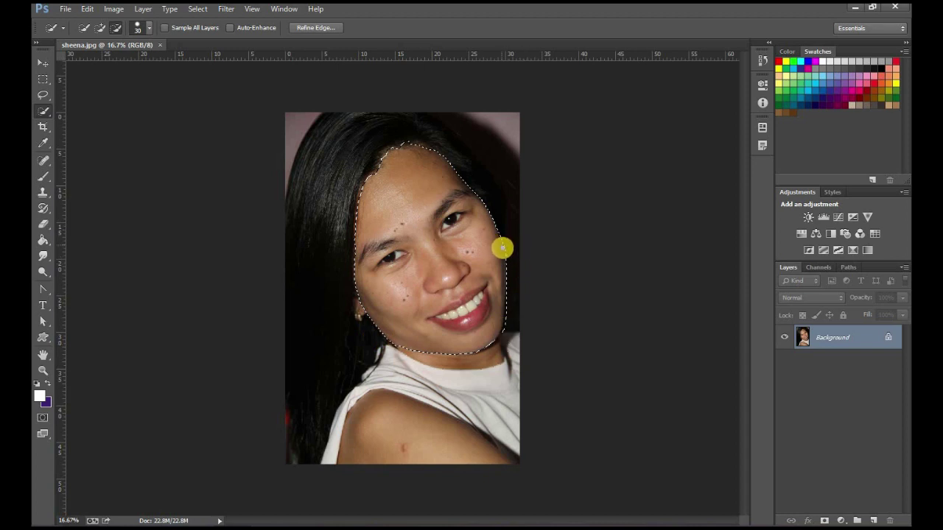
pyautogui.moveTo(506, 273); pyautogui.dragTo(500, 339)
pyautogui.moveTo(414, 141); pyautogui.dragTo(485, 164)
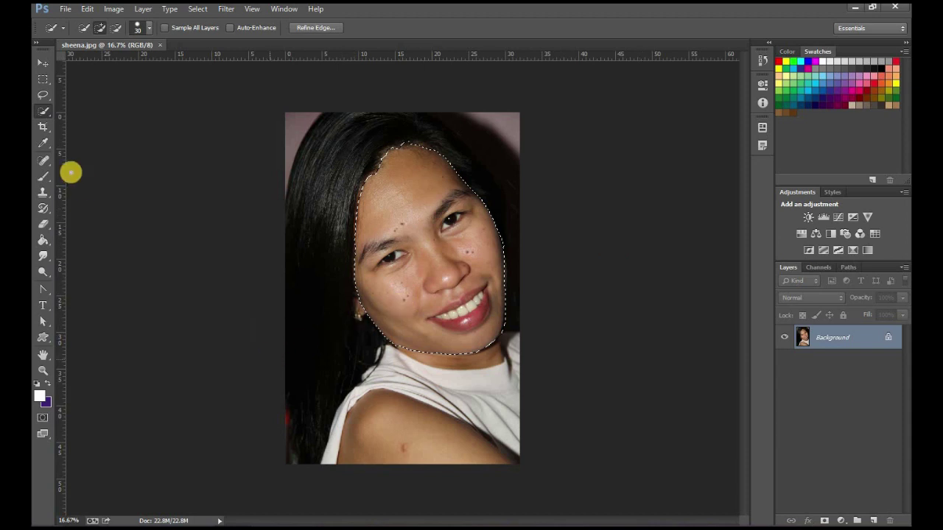
pyautogui.click(198, 9)
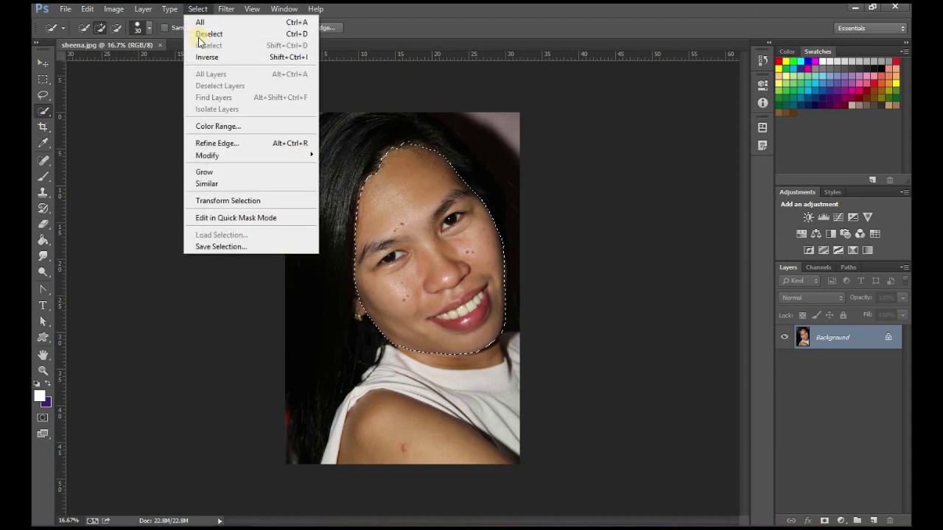
# Step: Refine the face selection's edge with Smart Radius, outputting to a new layer with layer mask
pyautogui.click(218, 143)
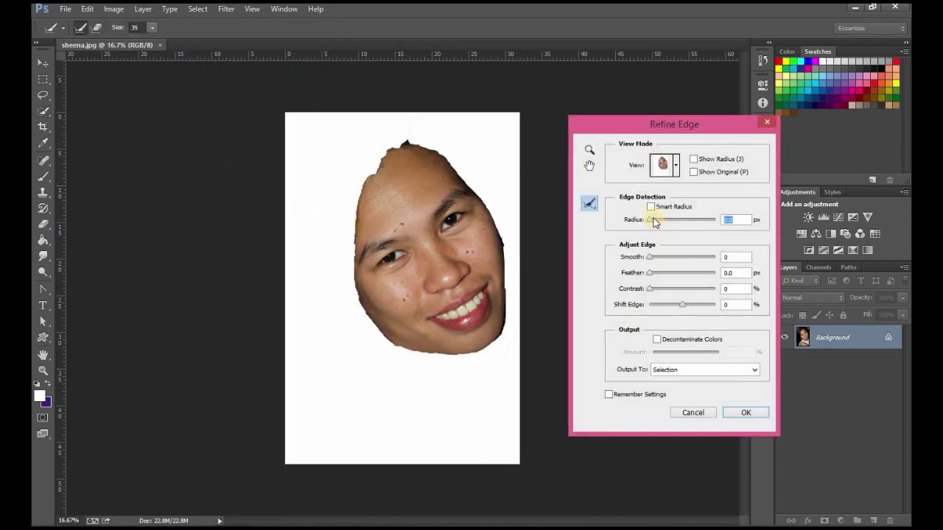
pyautogui.click(651, 207)
pyautogui.moveTo(651, 222); pyautogui.dragTo(675, 223)
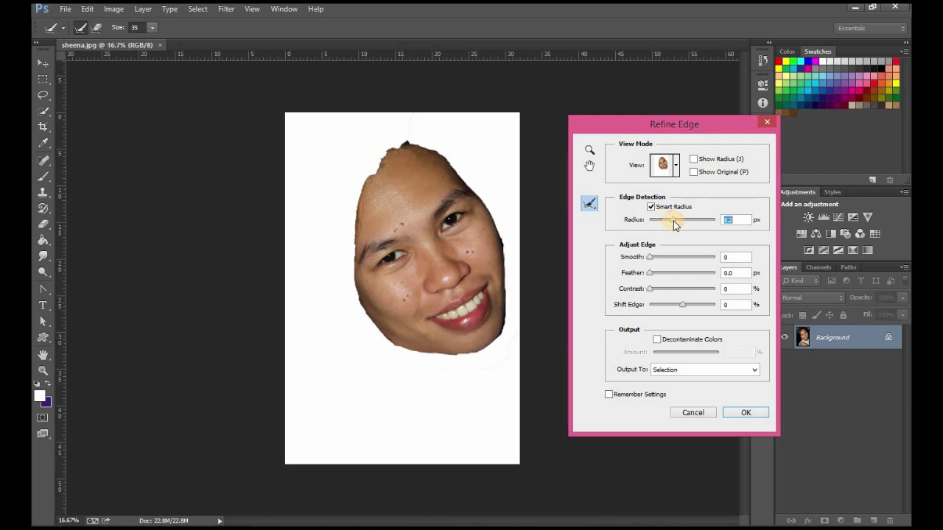
pyautogui.click(685, 370)
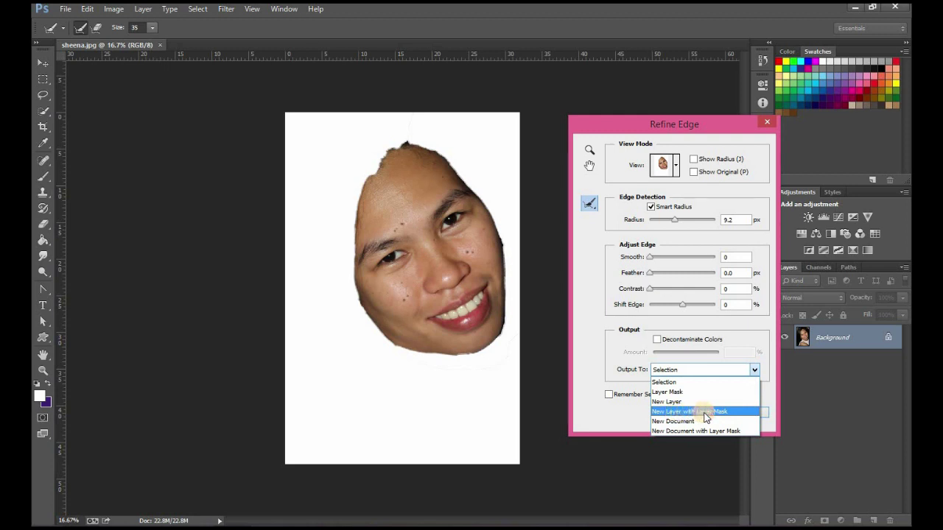
pyautogui.click(706, 413)
pyautogui.click(746, 413)
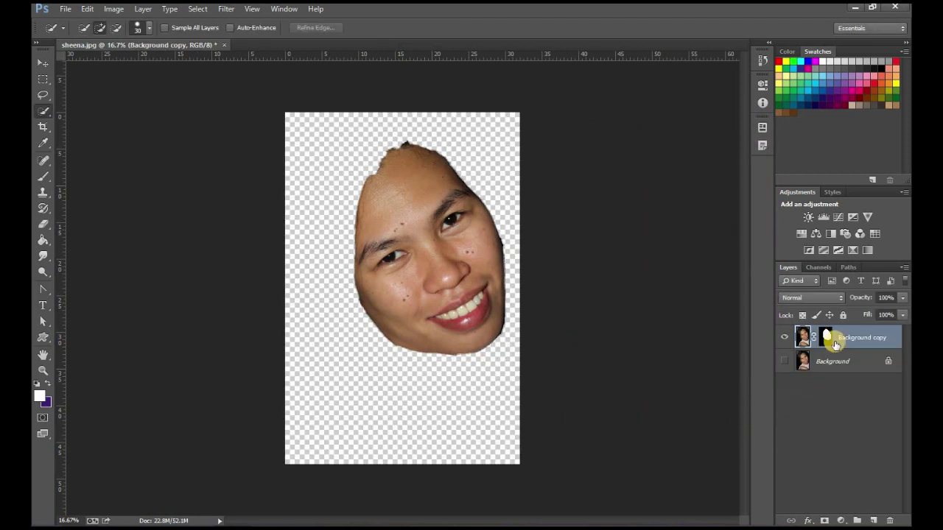
# Step: Apply Surface Blur to the masked face layer with a radius of 19
pyautogui.click(828, 337)
pyautogui.click(227, 10)
pyautogui.moveTo(232, 144)
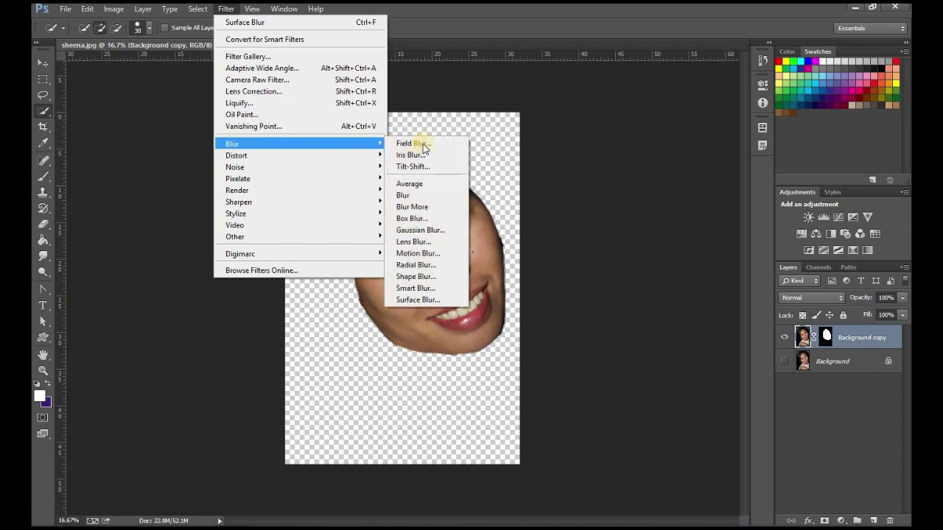
pyautogui.click(429, 299)
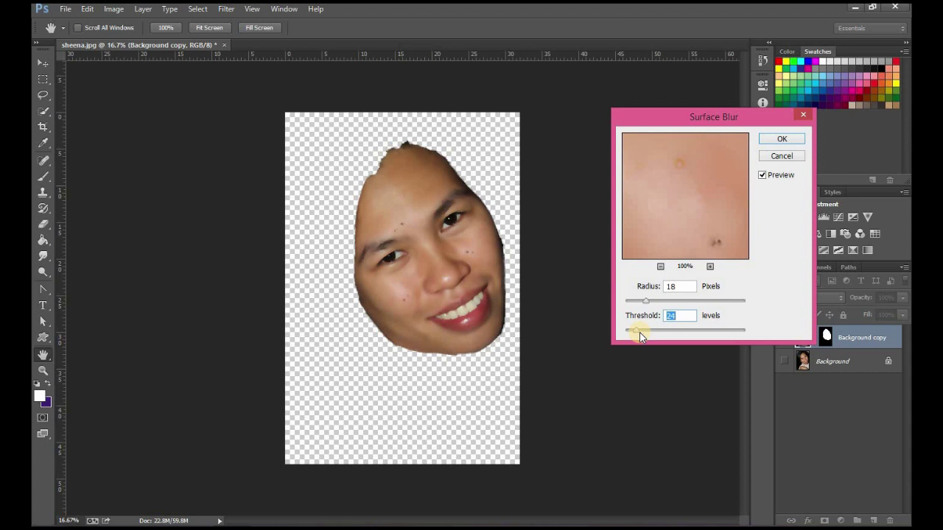
pyautogui.press('BackSpace')
pyautogui.moveTo(642, 303); pyautogui.dragTo(650, 305)
pyautogui.moveTo(647, 305); pyautogui.dragTo(636, 337)
pyautogui.click(785, 139)
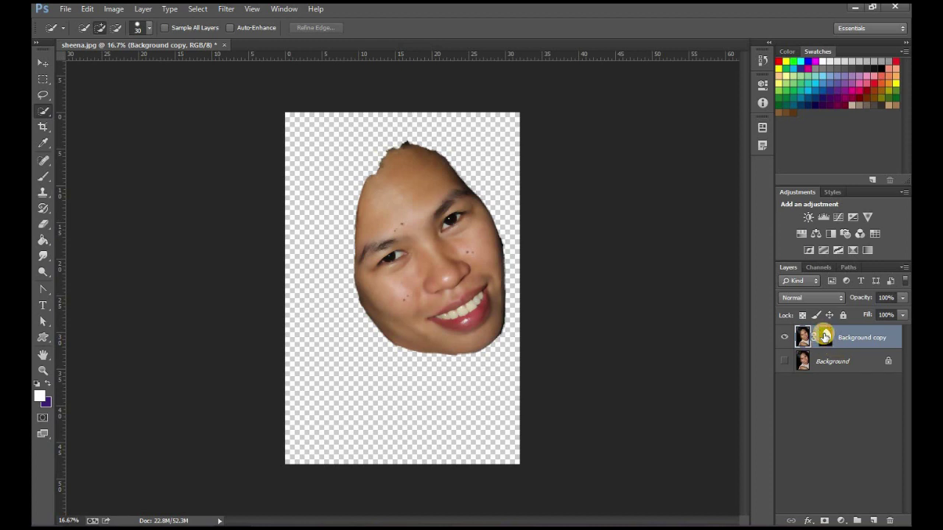
# Step: Target the face layer's mask and turn the Background layer's visibility back on
pyautogui.click(824, 336)
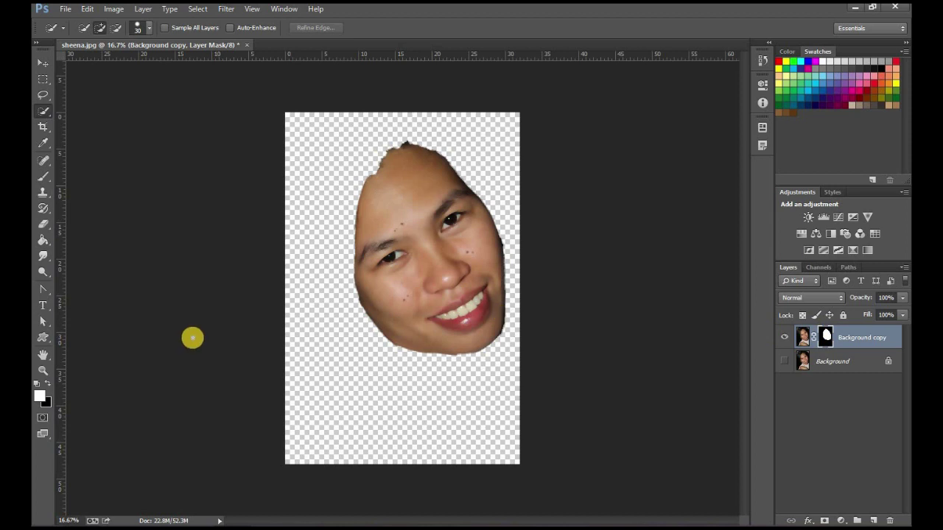
pyautogui.click(782, 361)
pyautogui.click(44, 370)
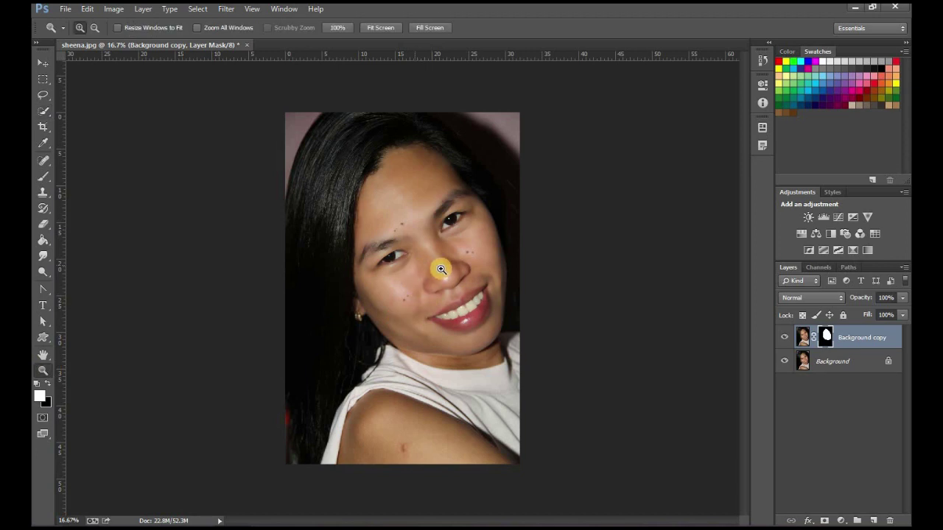
# Step: Zoom in to 50% around the eyes
pyautogui.click(438, 246)
pyautogui.click(440, 246)
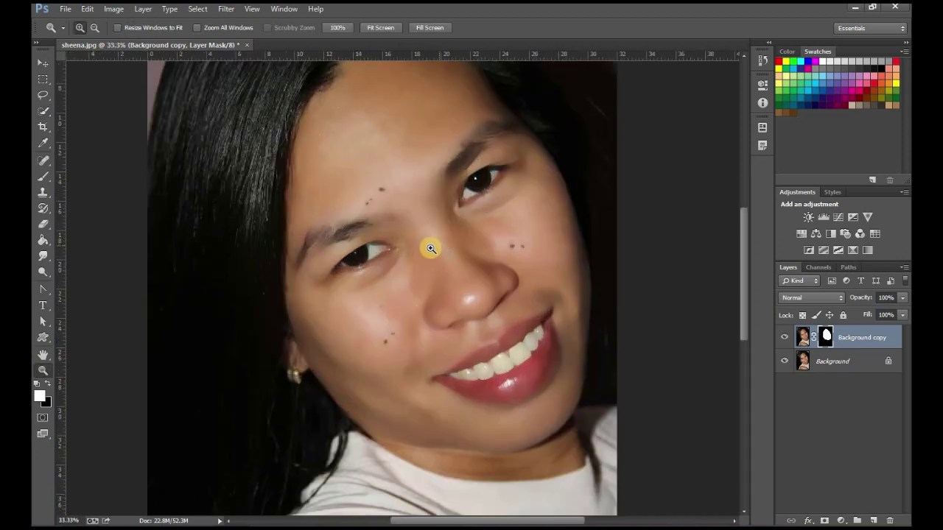
pyautogui.click(363, 273)
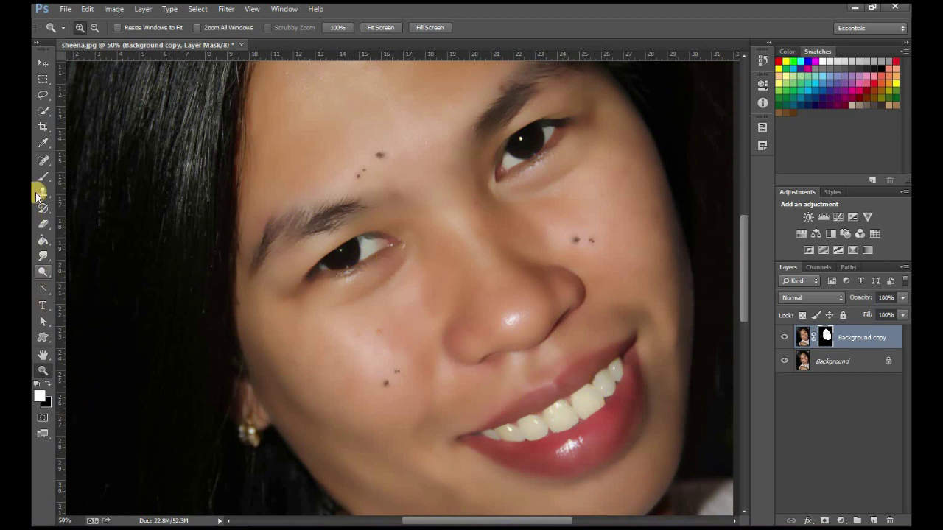
pyautogui.click(45, 225)
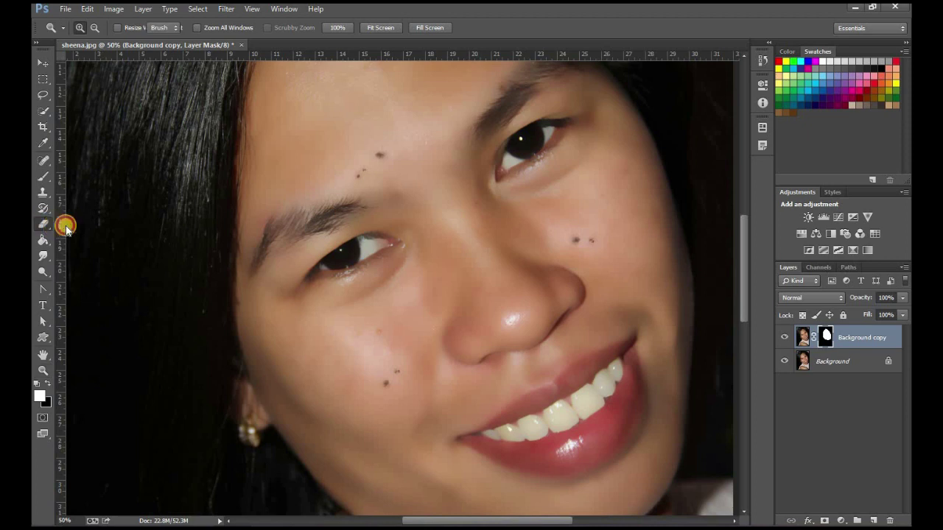
# Step: Erase the mask over both eyebrows and eyes to bring back their sharp detail
pyautogui.click(123, 223)
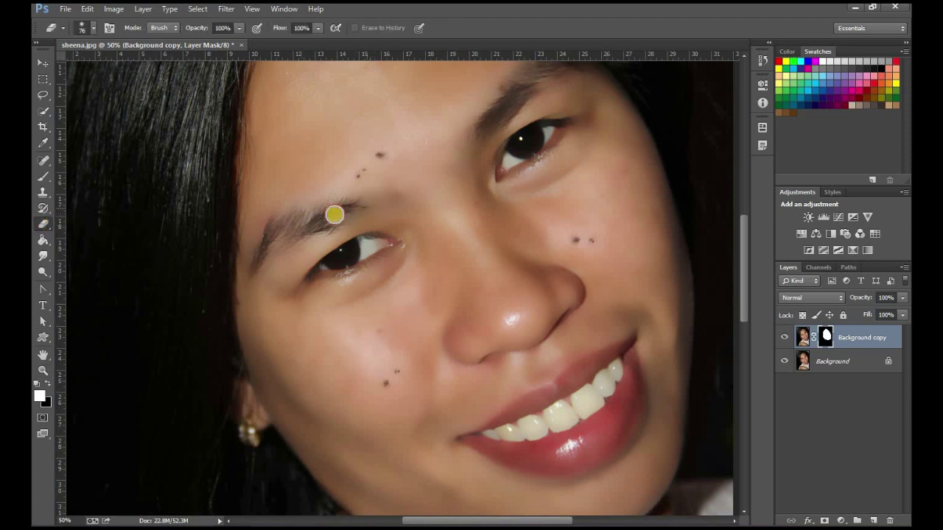
pyautogui.moveTo(301, 219)
pyautogui.mouseDown()
pyautogui.moveTo(277, 239)
pyautogui.moveTo(263, 236)
pyautogui.mouseUp()
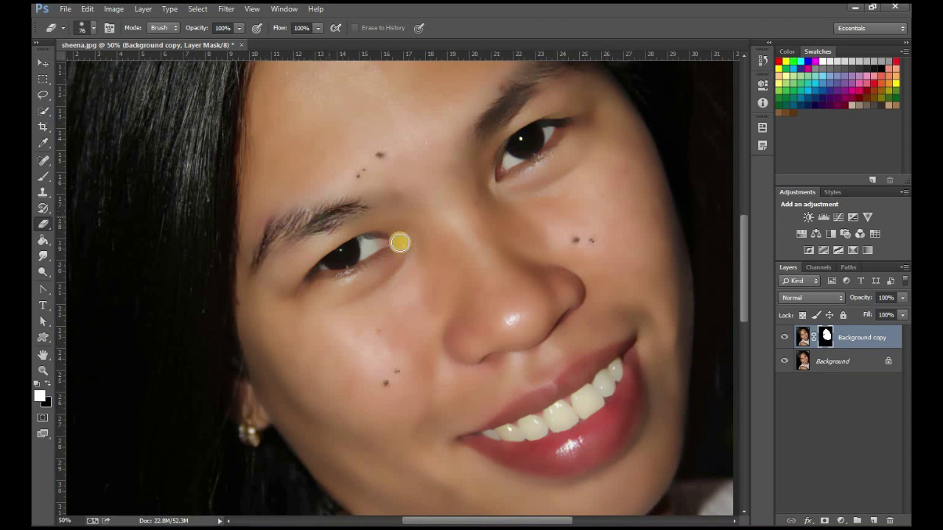
pyautogui.moveTo(314, 270); pyautogui.dragTo(394, 243)
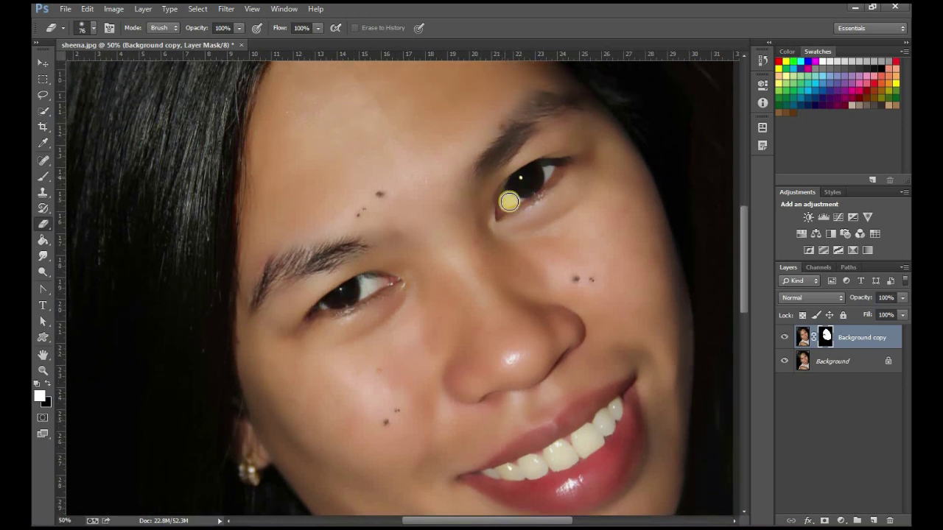
pyautogui.scroll(3, 505, 195)
pyautogui.moveTo(488, 189); pyautogui.dragTo(540, 135)
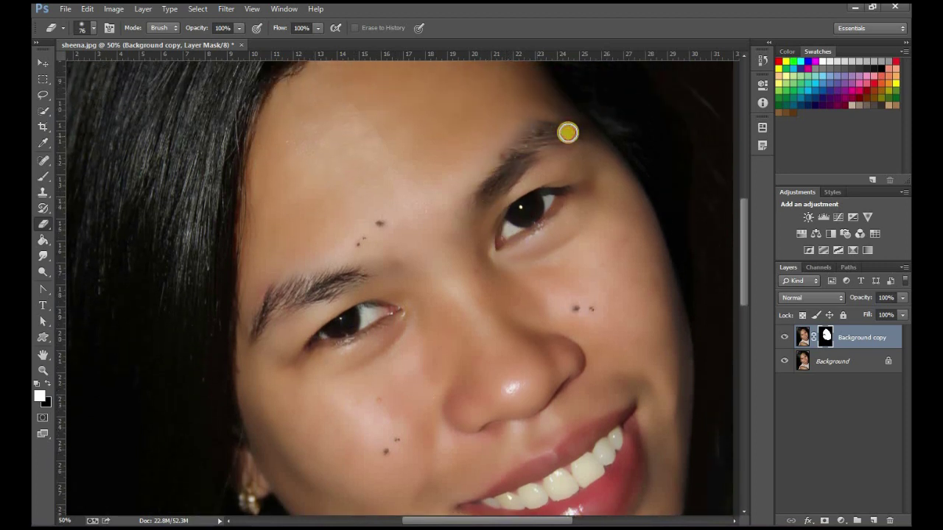
pyautogui.moveTo(506, 246); pyautogui.dragTo(552, 249)
# Step: Erase the mask over the lips and teeth to restore their sharpness
pyautogui.scroll(-3, 550, 471)
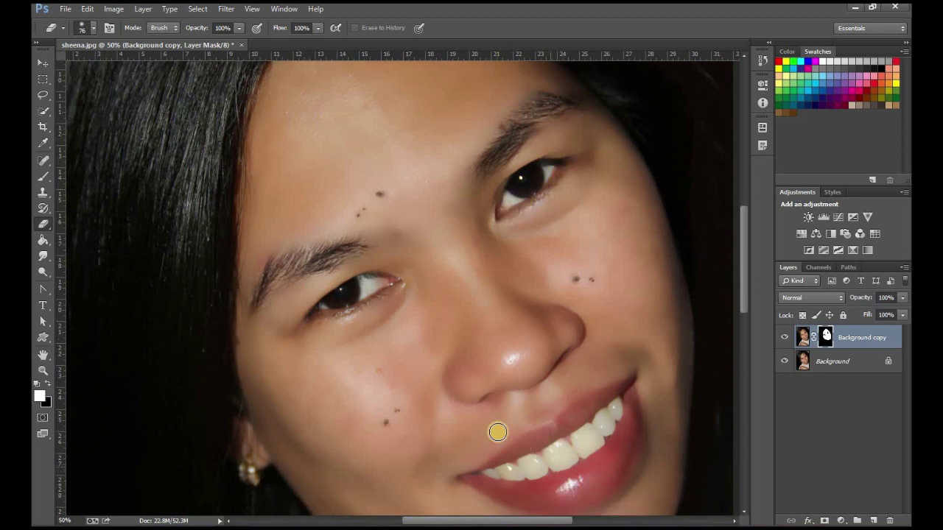
pyautogui.moveTo(471, 444); pyautogui.dragTo(561, 402)
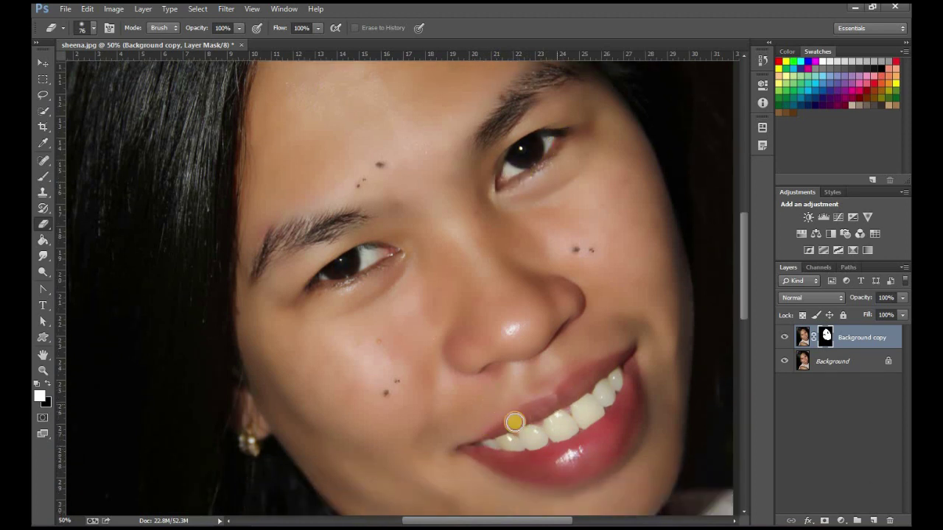
pyautogui.moveTo(561, 401)
pyautogui.mouseDown()
pyautogui.moveTo(625, 415)
pyautogui.moveTo(545, 442)
pyautogui.moveTo(530, 453)
pyautogui.moveTo(543, 468)
pyautogui.mouseUp()
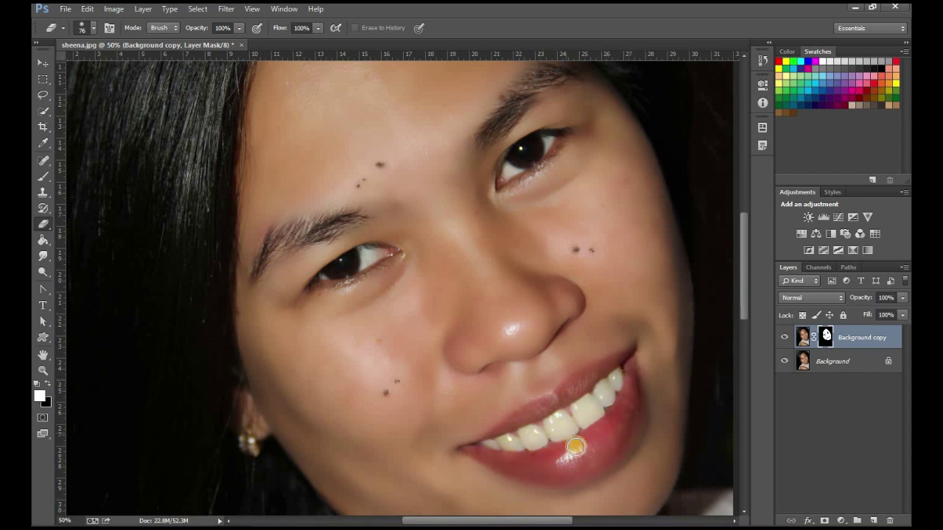
pyautogui.moveTo(542, 468); pyautogui.dragTo(589, 462)
pyautogui.moveTo(632, 362)
pyautogui.mouseDown()
pyautogui.moveTo(479, 442)
pyautogui.moveTo(569, 439)
pyautogui.moveTo(598, 391)
pyautogui.mouseUp()
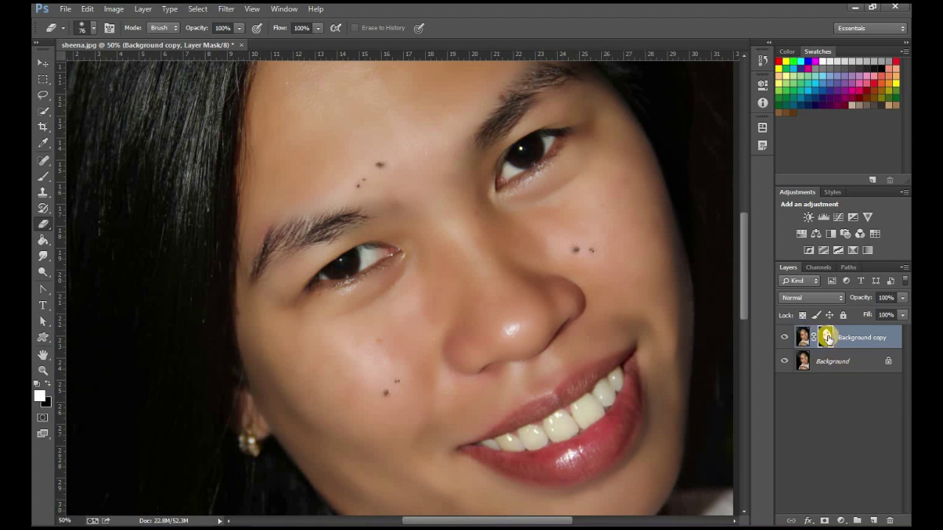
# Step: Set up the Spot Healing Brush on the face layer's pixels at 43 px, 70% hardness
pyautogui.click(803, 337)
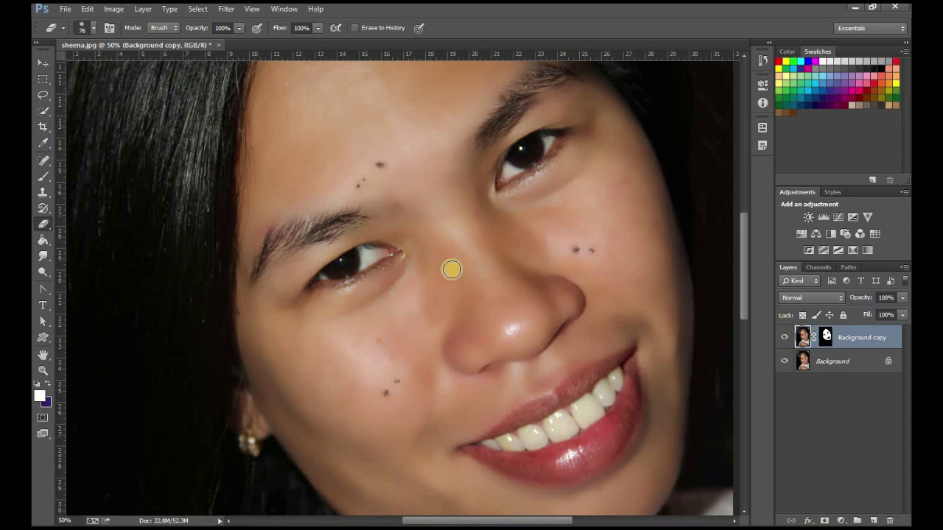
pyautogui.moveTo(42, 159); pyautogui.dragTo(88, 164)
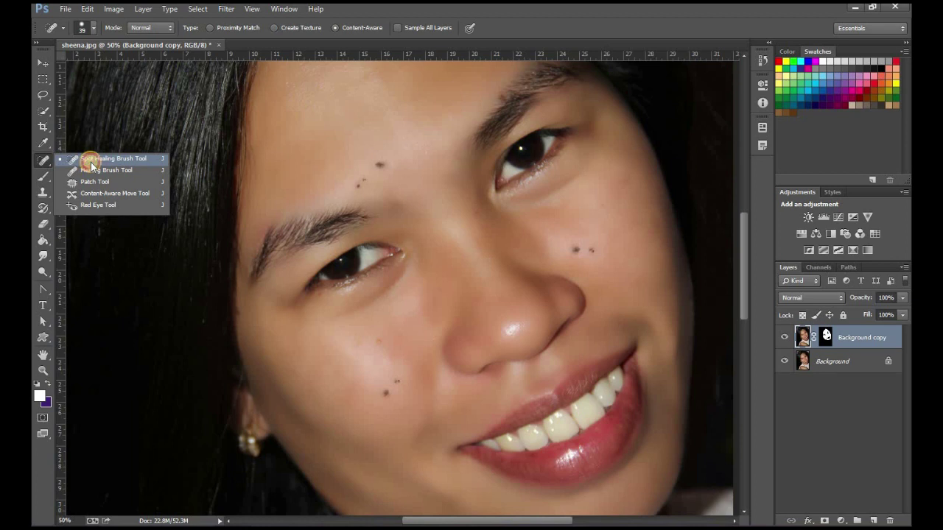
pyautogui.moveTo(90, 163); pyautogui.dragTo(185, 190)
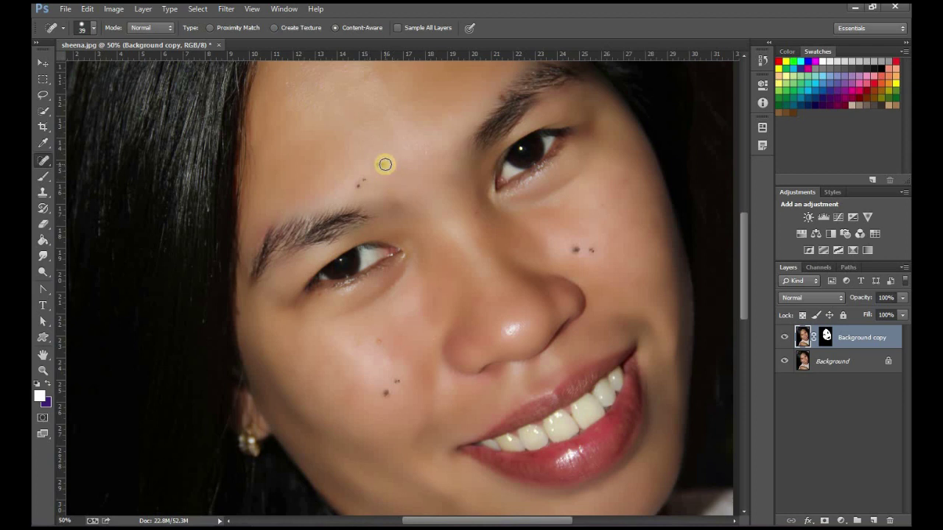
pyautogui.rightClick(386, 166)
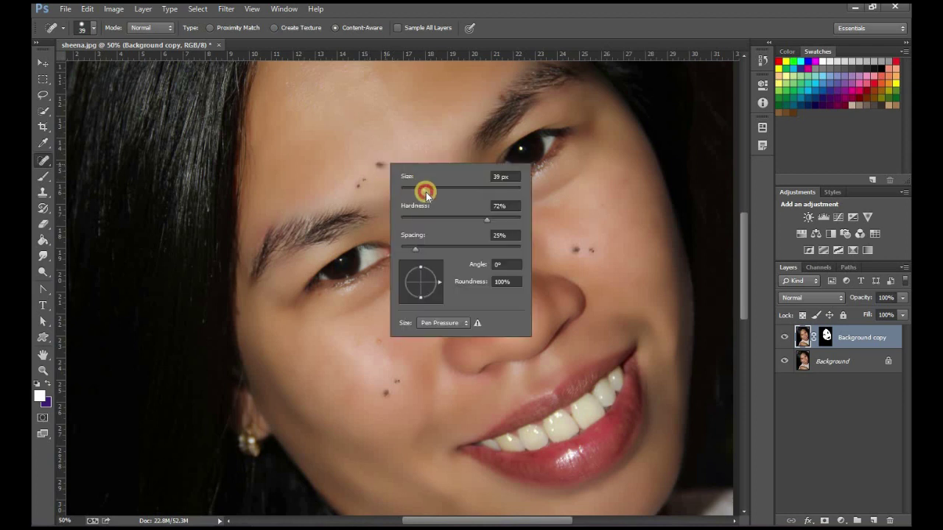
pyautogui.moveTo(426, 193); pyautogui.dragTo(431, 191)
pyautogui.click(485, 219)
pyautogui.click(426, 191)
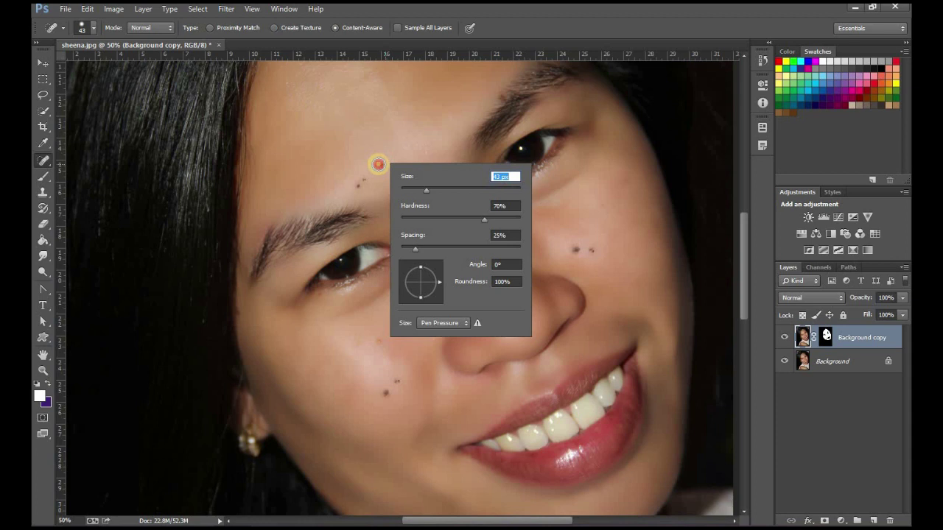
pyautogui.click(378, 164)
# Step: Heal the dark spots above the eyebrow, on the cheek and beside the nose
pyautogui.click(361, 184)
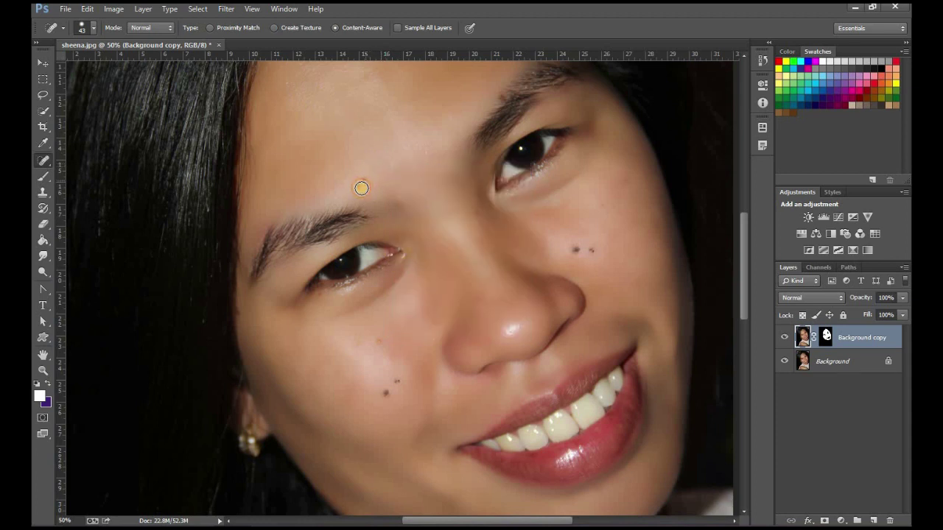
pyautogui.click(393, 387)
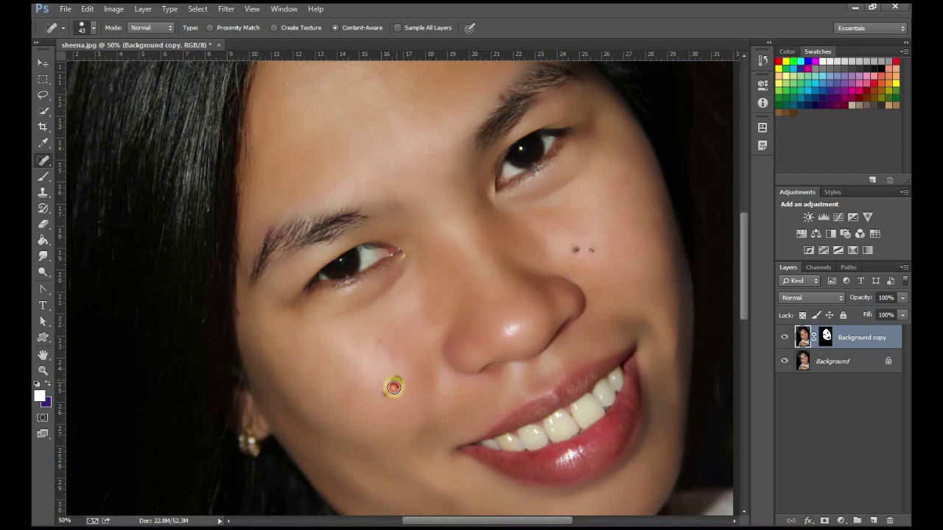
pyautogui.click(574, 249)
pyautogui.click(591, 251)
pyautogui.scroll(-2, 472, 404)
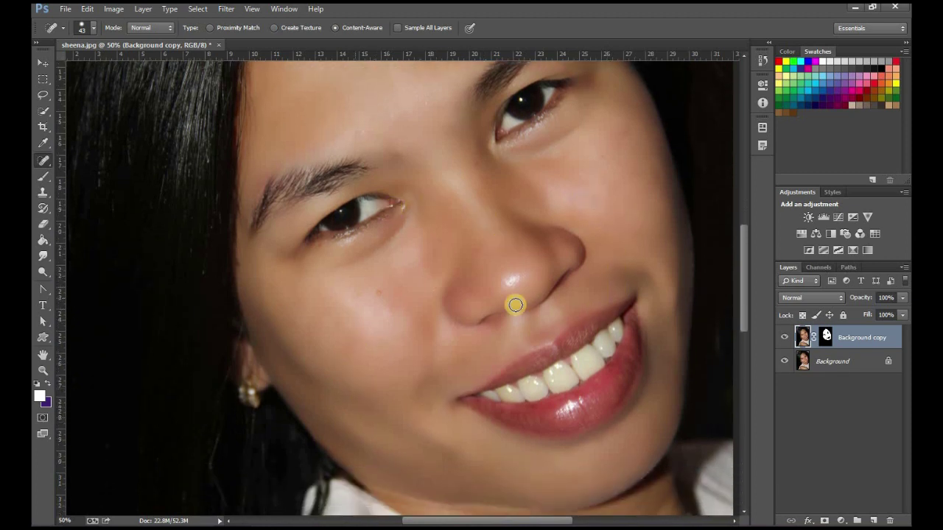
pyautogui.scroll(2, 516, 301)
pyautogui.scroll(3, 508, 243)
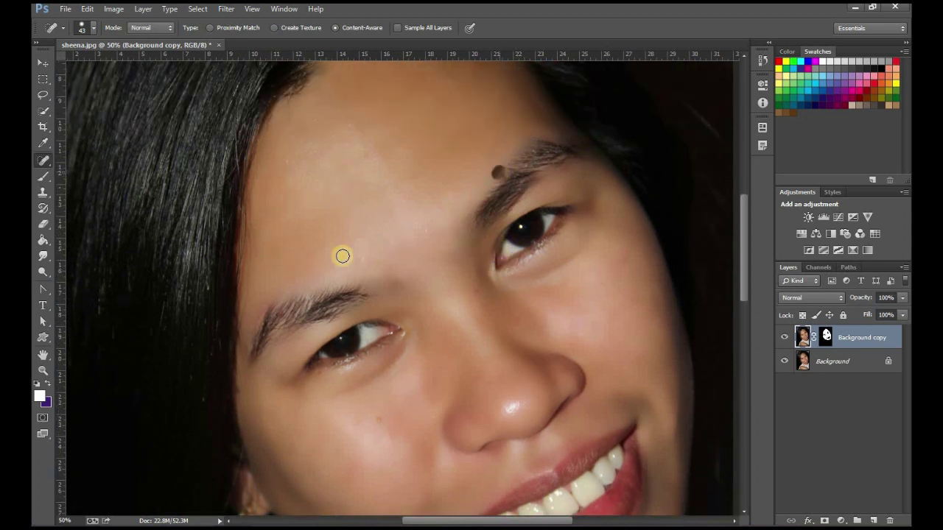
pyautogui.scroll(2, 482, 231)
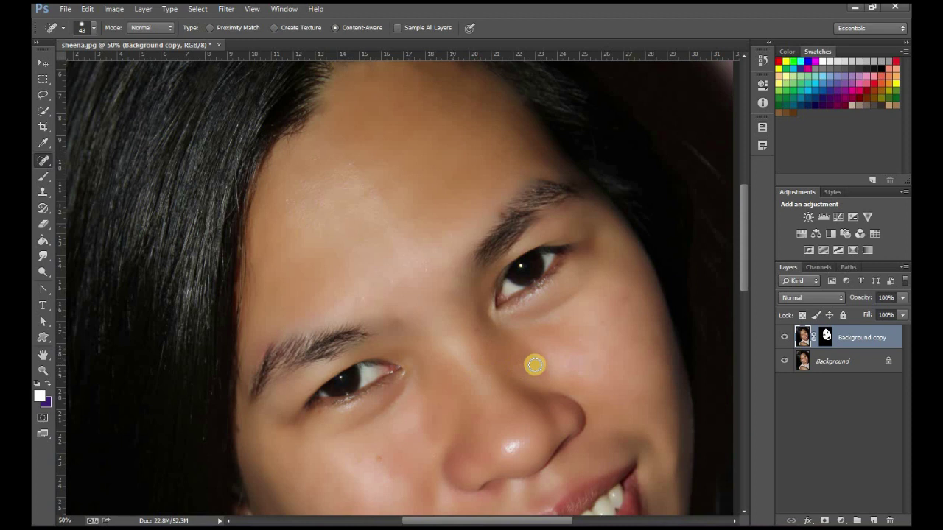
pyautogui.scroll(-2, 563, 347)
pyautogui.scroll(-1, 515, 361)
pyautogui.scroll(-4, 449, 377)
pyautogui.scroll(-2, 442, 405)
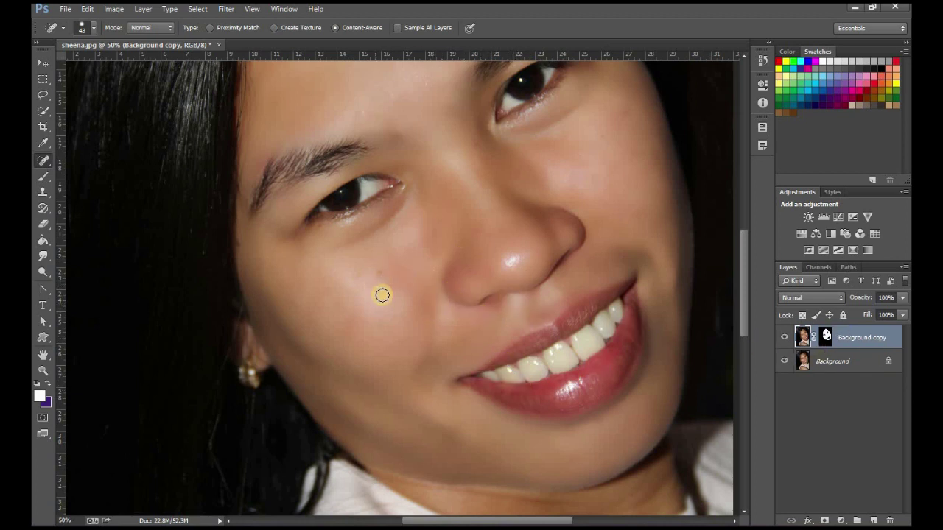
# Step: Apply Add Noise with a 2.66% amount and Uniform distribution to the portrait
pyautogui.click(225, 11)
pyautogui.moveTo(236, 167)
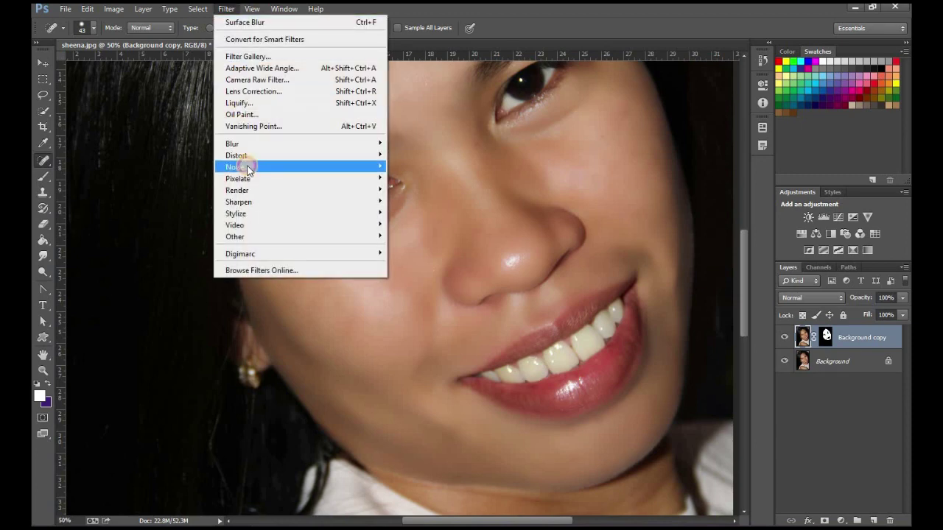
pyautogui.click(413, 166)
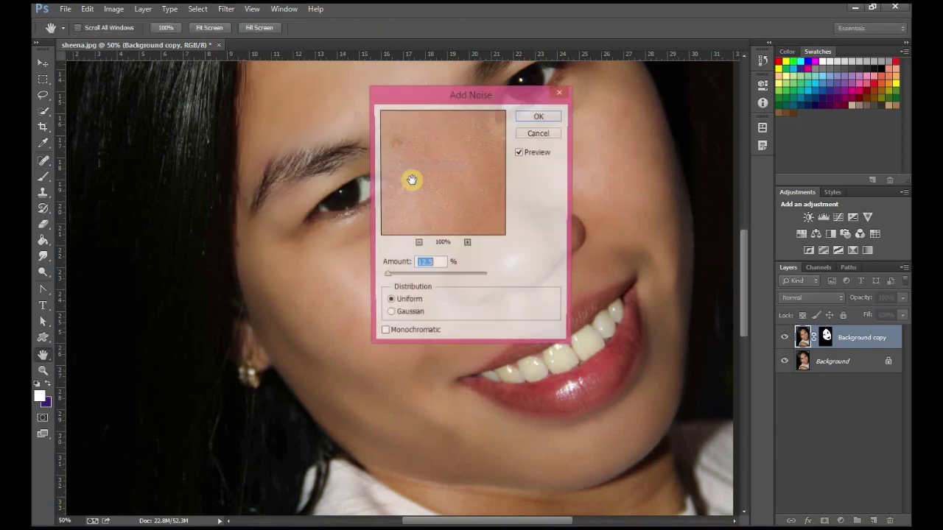
pyautogui.moveTo(440, 102); pyautogui.dragTo(732, 147)
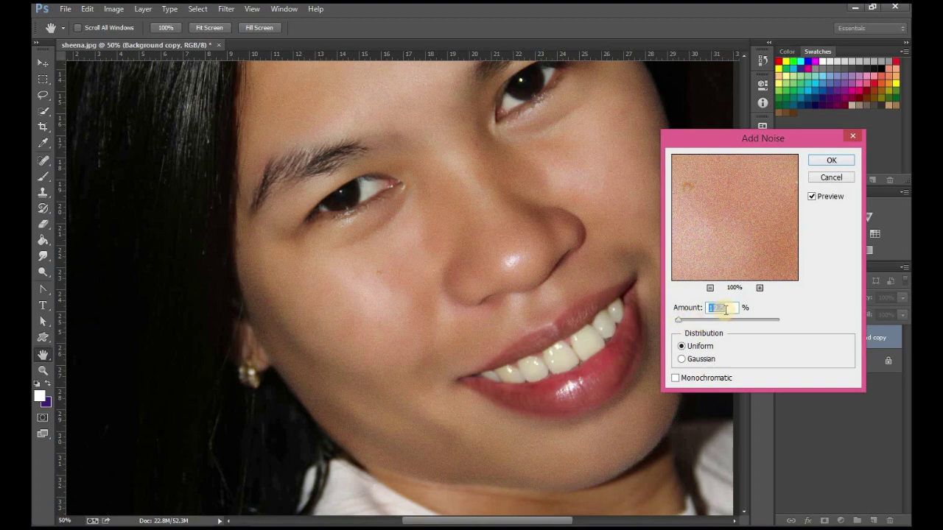
pyautogui.moveTo(693, 324); pyautogui.dragTo(697, 326)
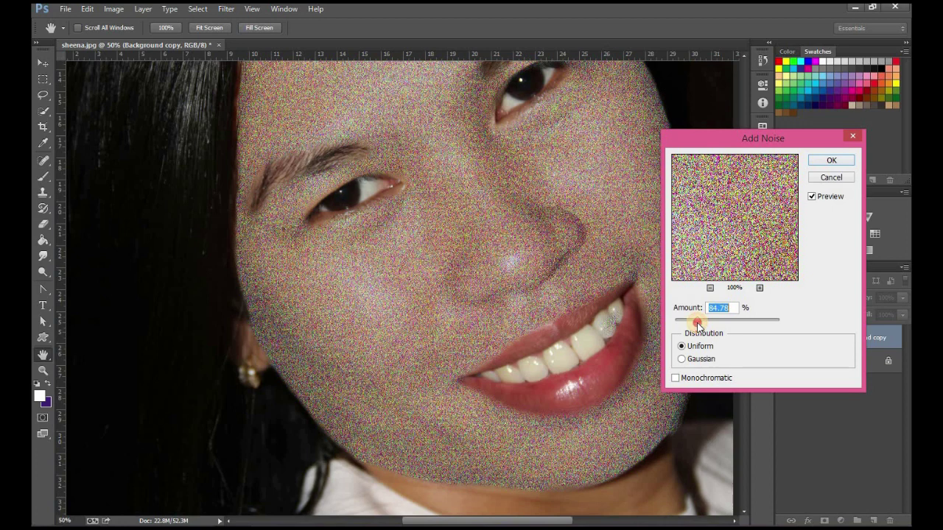
pyautogui.moveTo(693, 327); pyautogui.dragTo(677, 323)
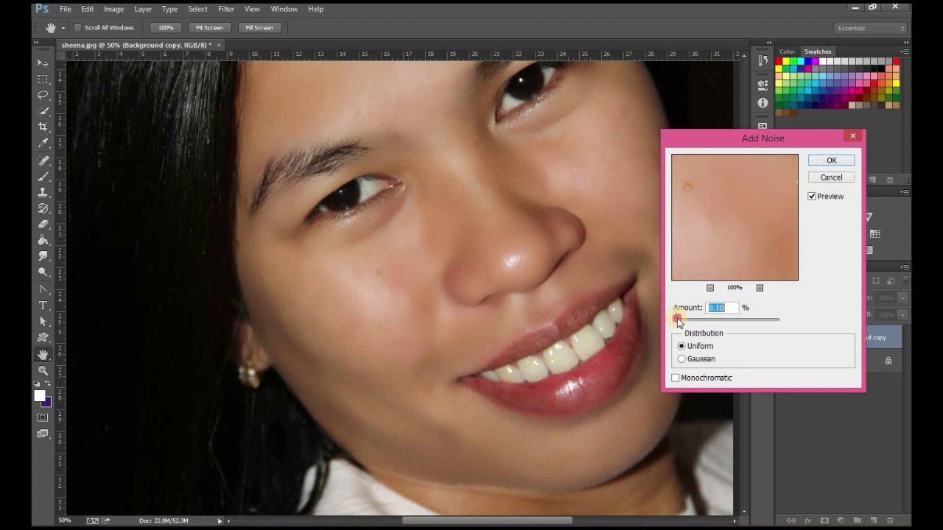
pyautogui.moveTo(677, 322); pyautogui.dragTo(675, 322)
pyautogui.click(828, 163)
pyautogui.press('j')
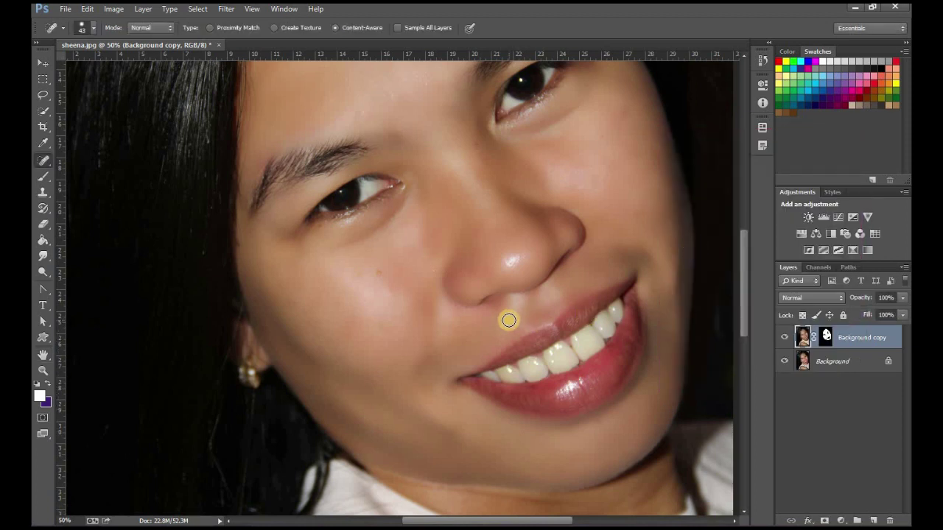
pyautogui.scroll(2, 508, 321)
pyautogui.scroll(1, 519, 340)
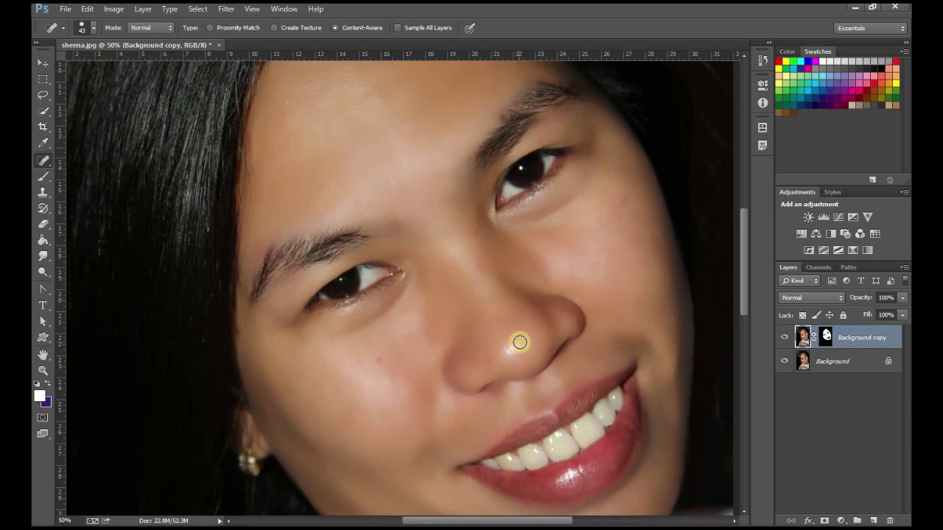
pyautogui.hotkey('ctrl', '-')
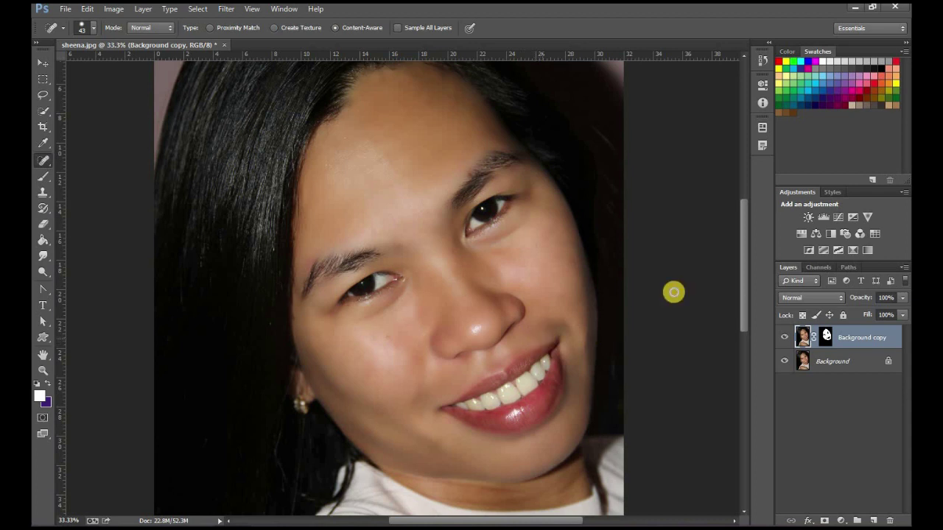
pyautogui.click(785, 336)
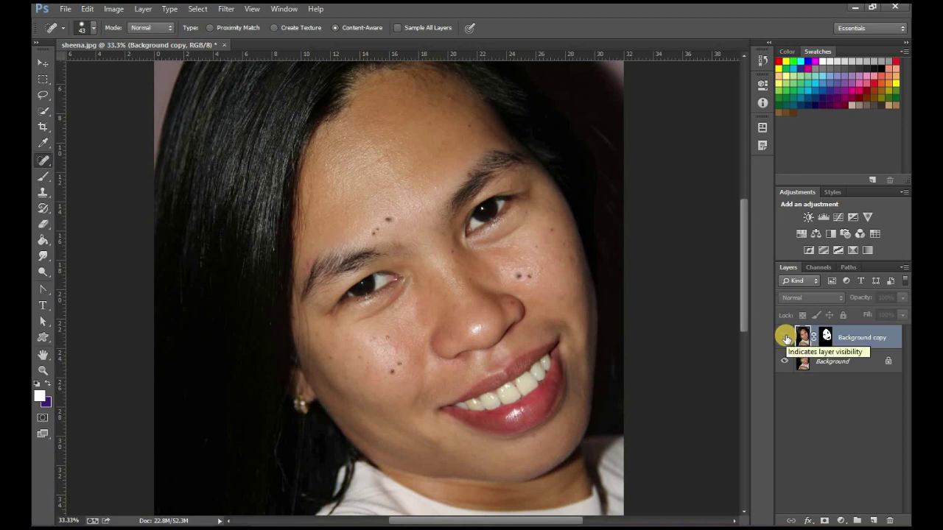
pyautogui.click(785, 337)
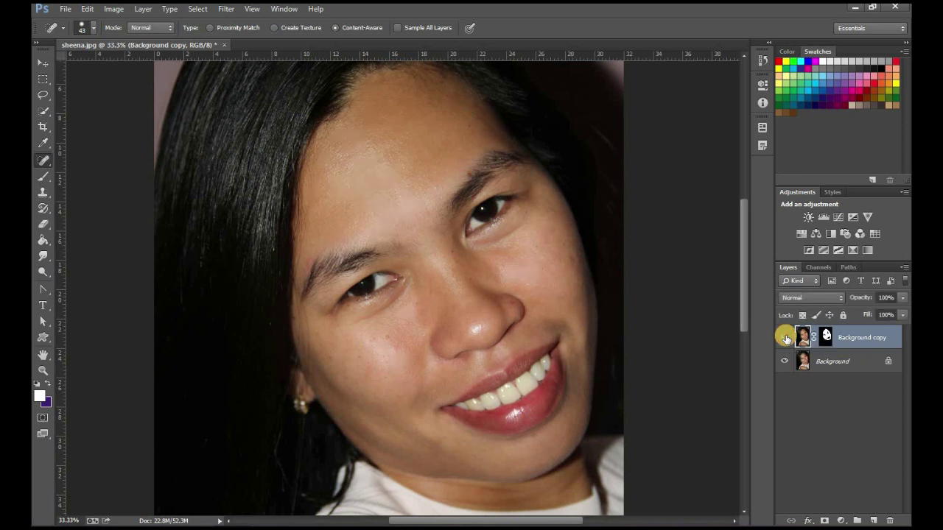
pyautogui.click(785, 337)
pyautogui.click(785, 337)
pyautogui.click(785, 337)
pyautogui.click(786, 337)
pyautogui.click(785, 337)
pyautogui.click(785, 338)
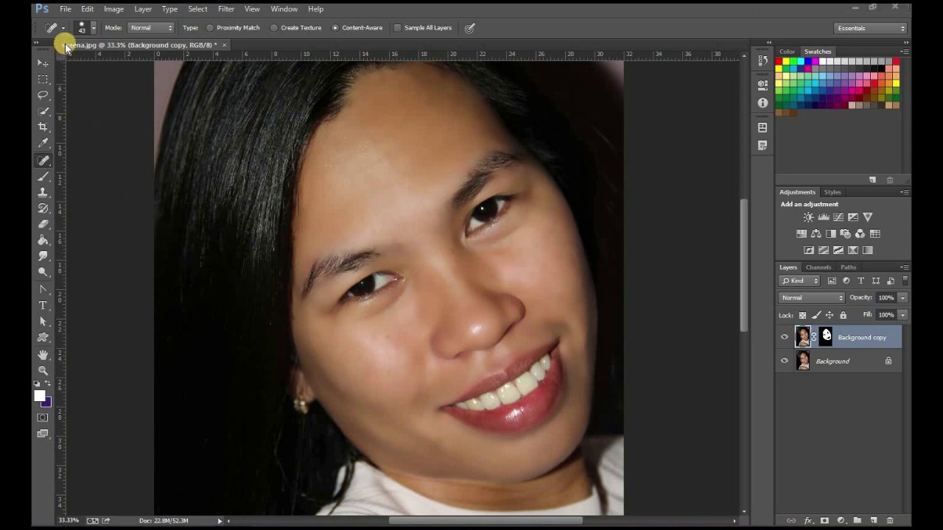
# Step: Save the retouched portrait as JPEG sheena.jpg on the Desktop
pyautogui.click(64, 10)
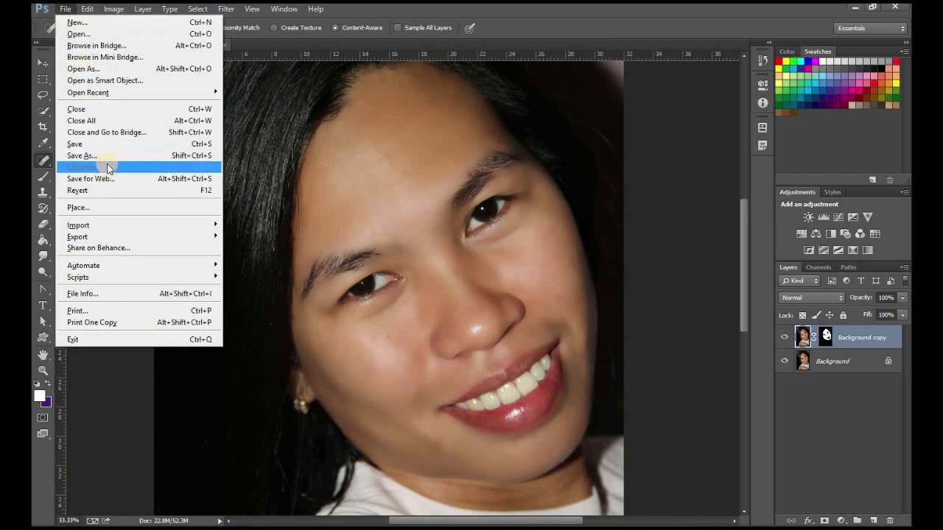
pyautogui.click(103, 155)
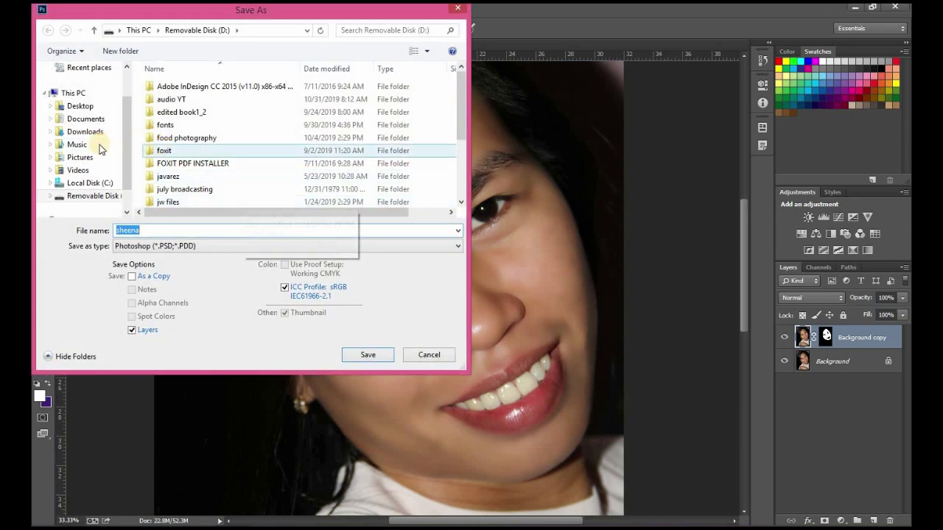
pyautogui.click(190, 246)
pyautogui.click(161, 331)
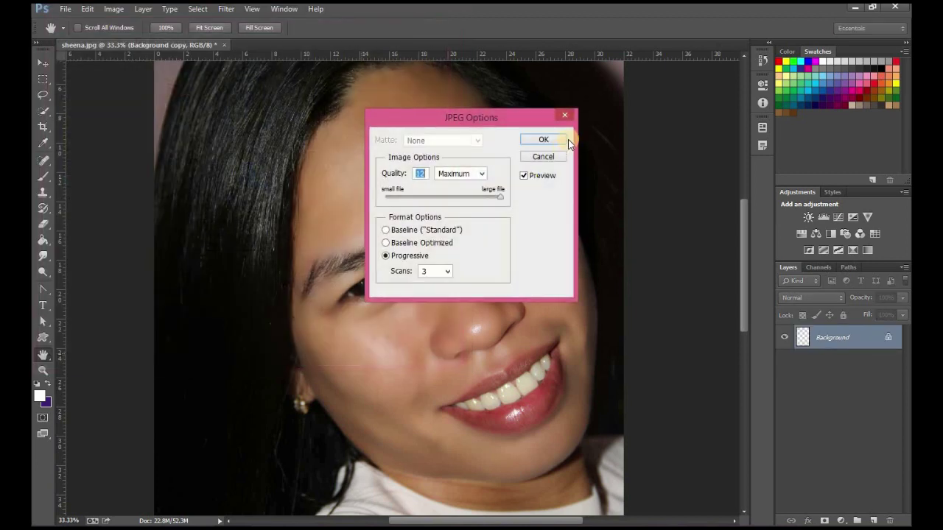
pyautogui.click(545, 139)
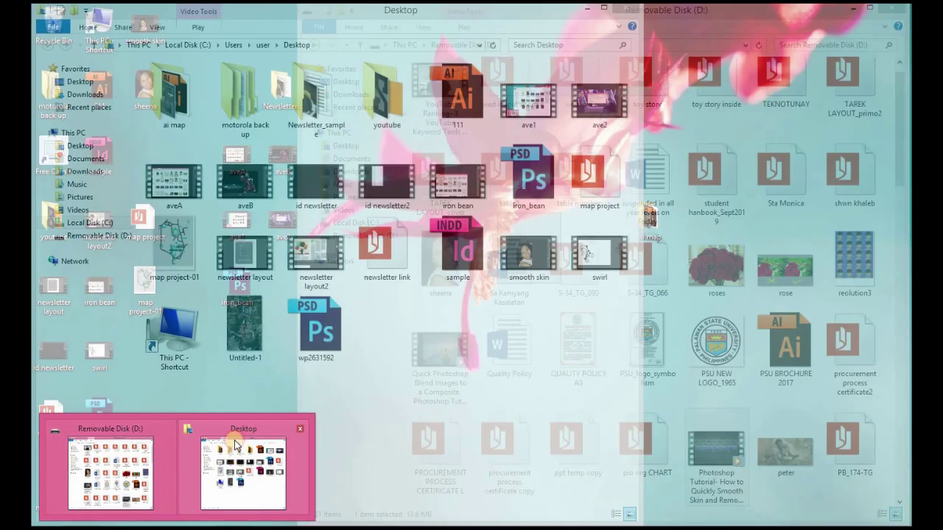
# Step: Preview sheena.jpg from the Desktop folder in Windows Photo Viewer
pyautogui.click(247, 475)
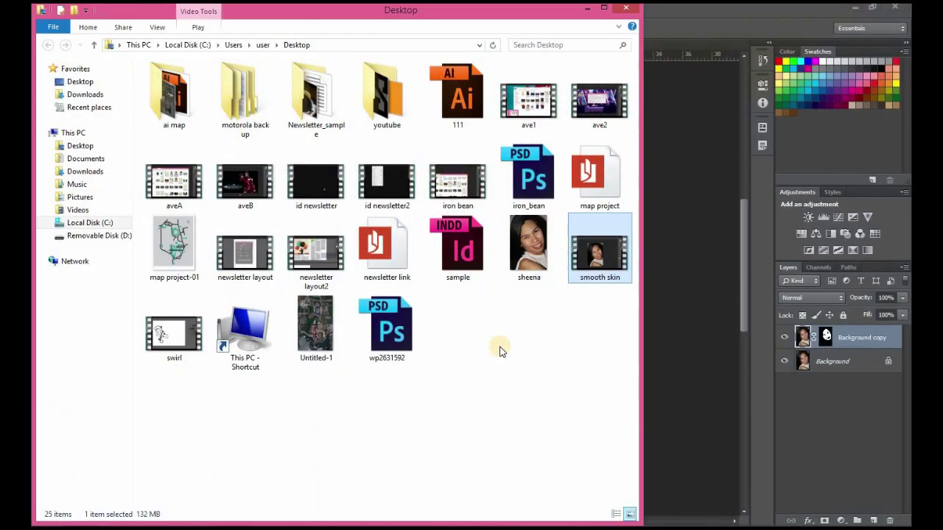
pyautogui.click(528, 253)
pyautogui.rightClick(528, 253)
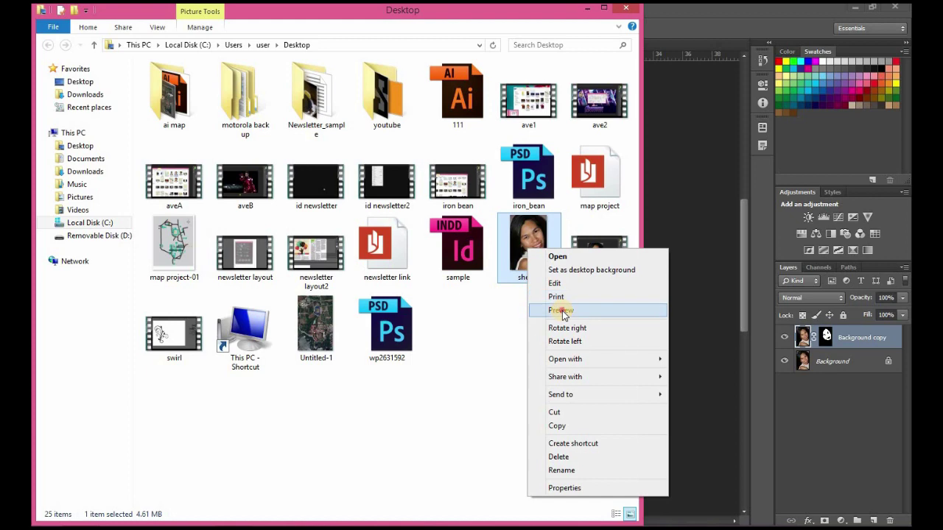
pyautogui.click(561, 309)
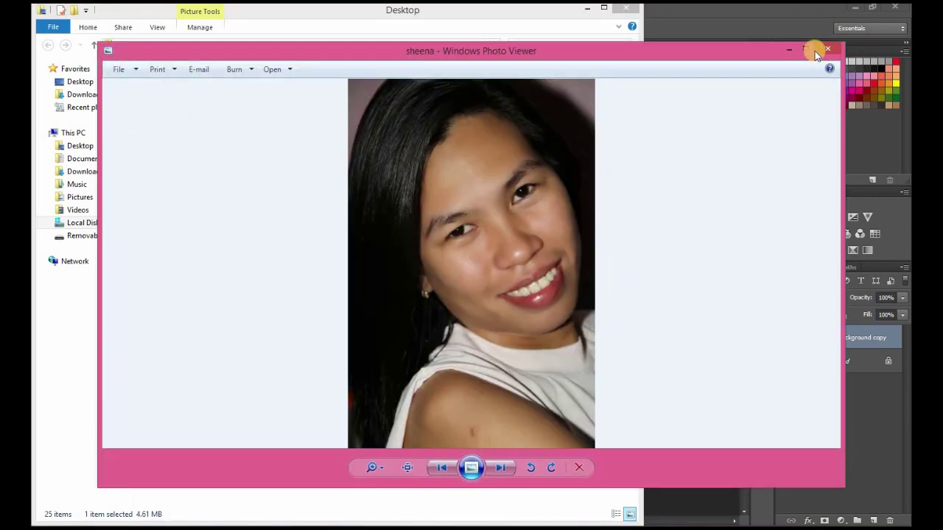
# Step: Zoom into sheena.jpg and pan to inspect the skin around the nose and mouth
pyautogui.scroll(2, 474, 233)
pyautogui.scroll(2, 473, 234)
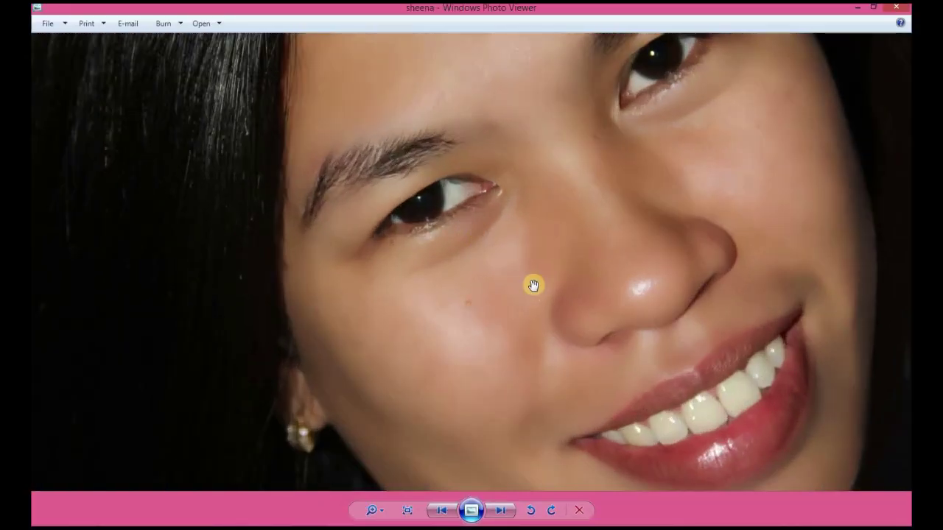
pyautogui.moveTo(557, 289); pyautogui.dragTo(587, 326)
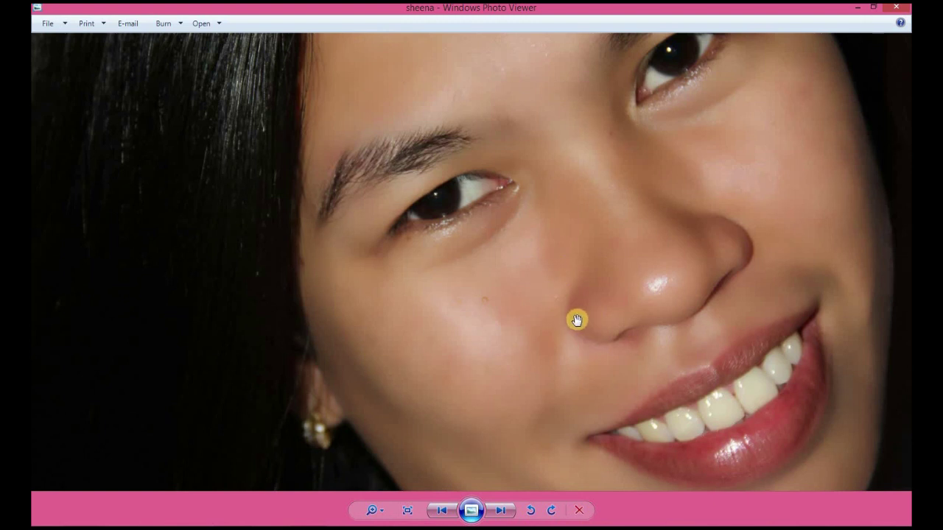